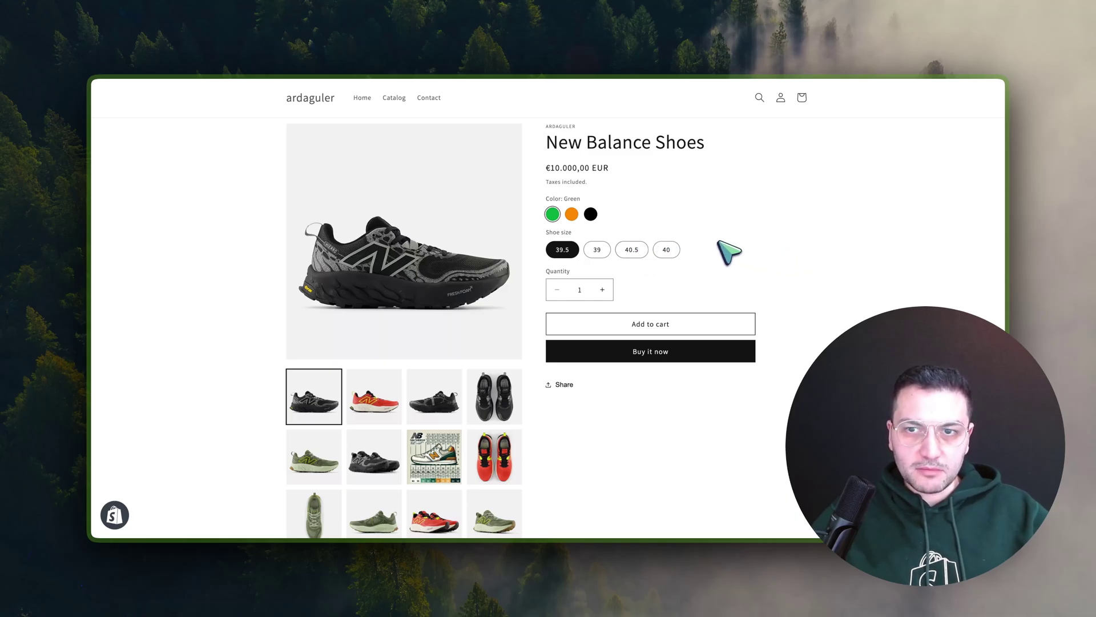
Browse the mixed-colour gallery and switch the swatch from Black back to Green.
scroll(729, 252, "down", 1)
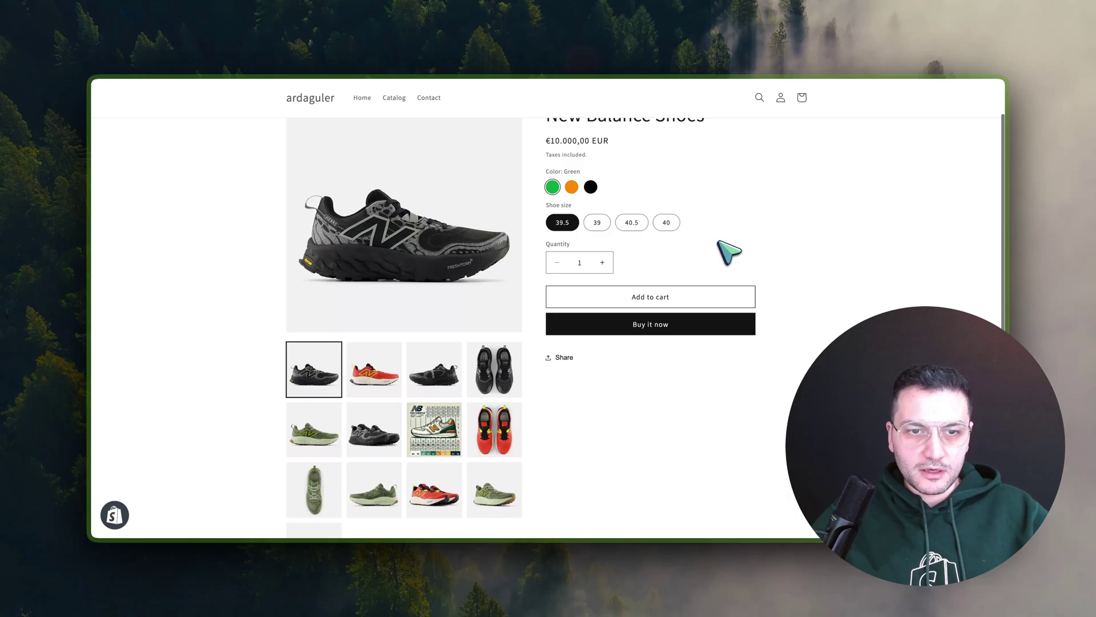
scroll(729, 252, "up", 1)
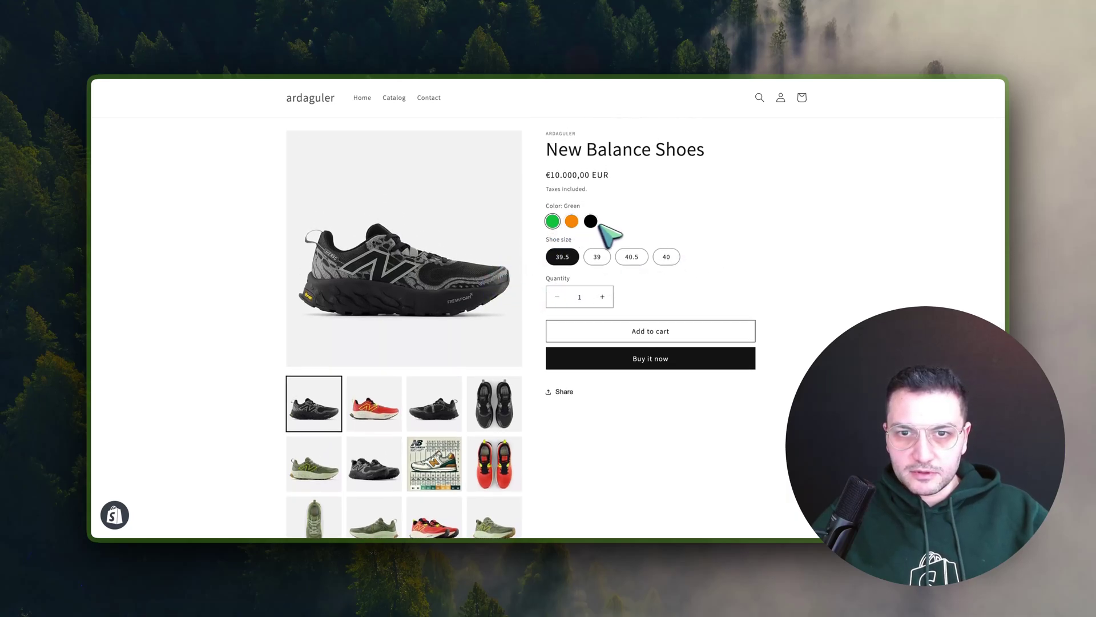
scroll(392, 318, "down", 1)
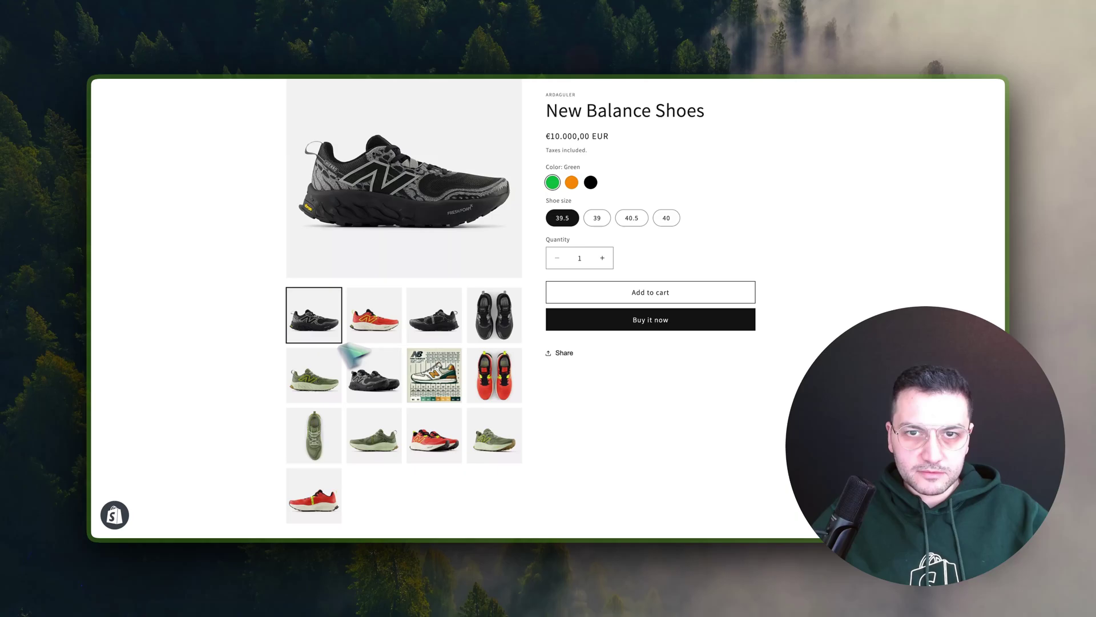
scroll(294, 386, "up", 1)
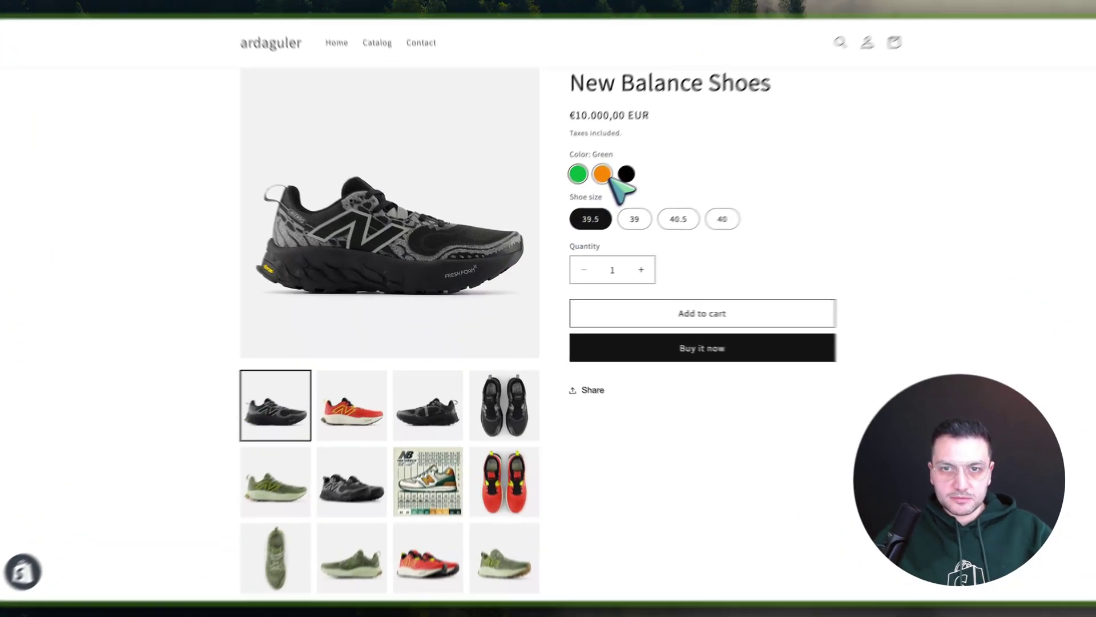
left_click(591, 201)
left_click(600, 152)
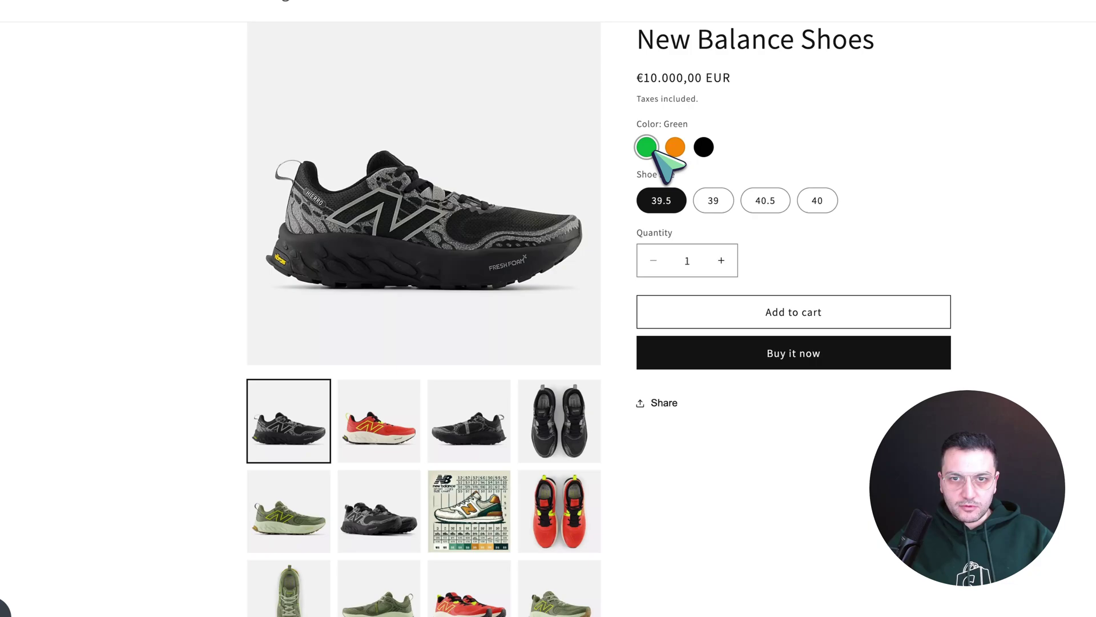
Show the size-chart thumbnail as the enlarged main product image.
scroll(342, 480, "down", 1)
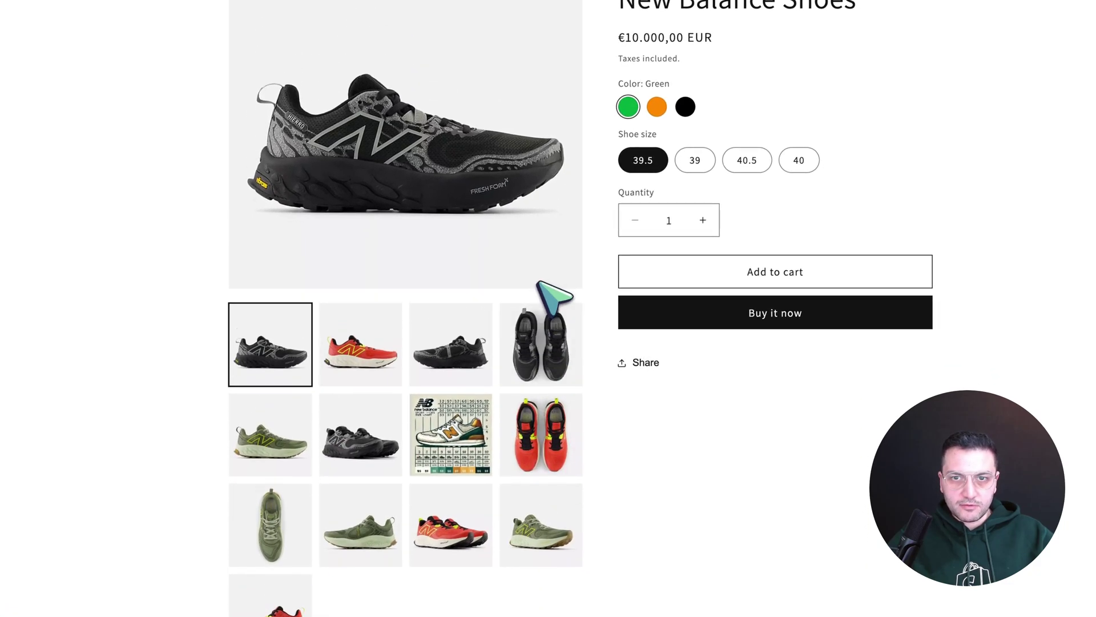
scroll(550, 306, "up", 2)
scroll(628, 297, "down", 2)
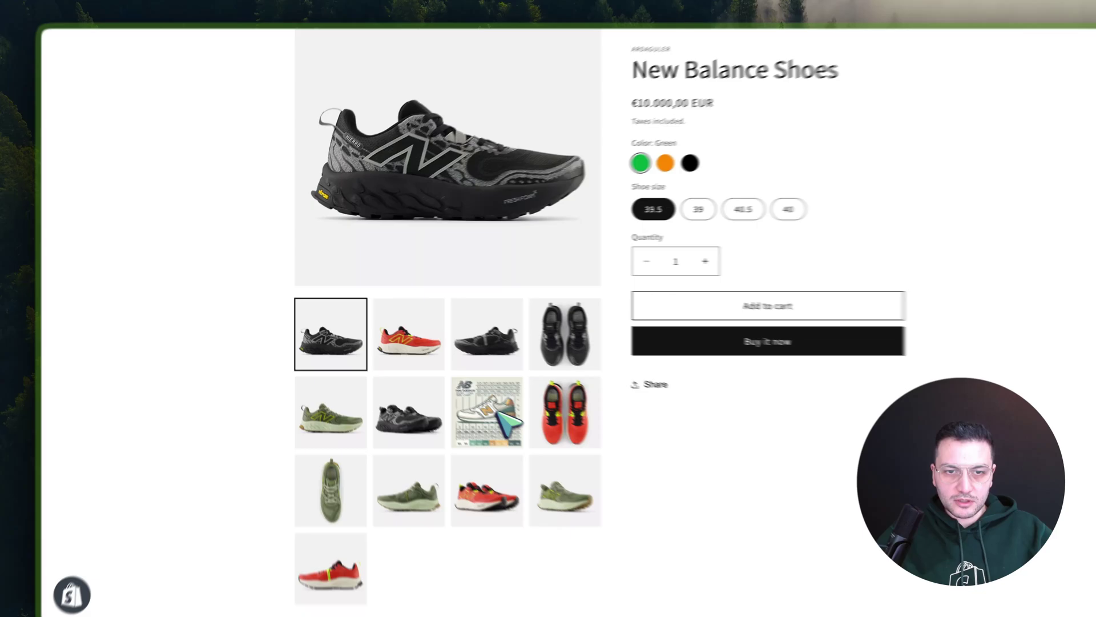
left_click(446, 371)
scroll(528, 245, "up", 2)
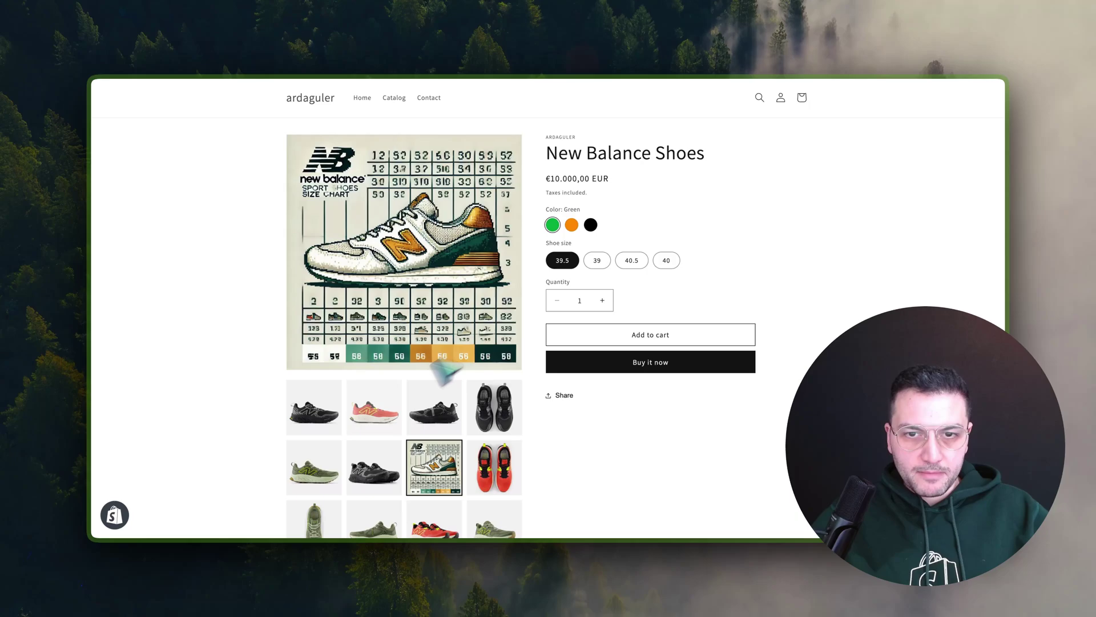
scroll(446, 371, "down", 1)
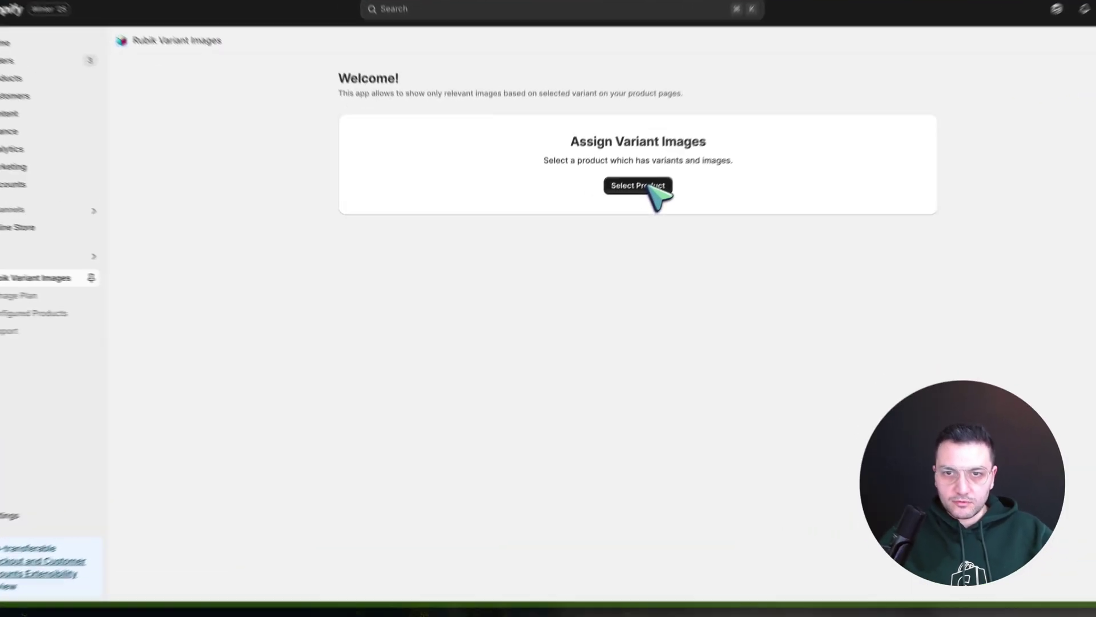
Select New Balance Shoes as the product and open the image picker for Green.
left_click(613, 224)
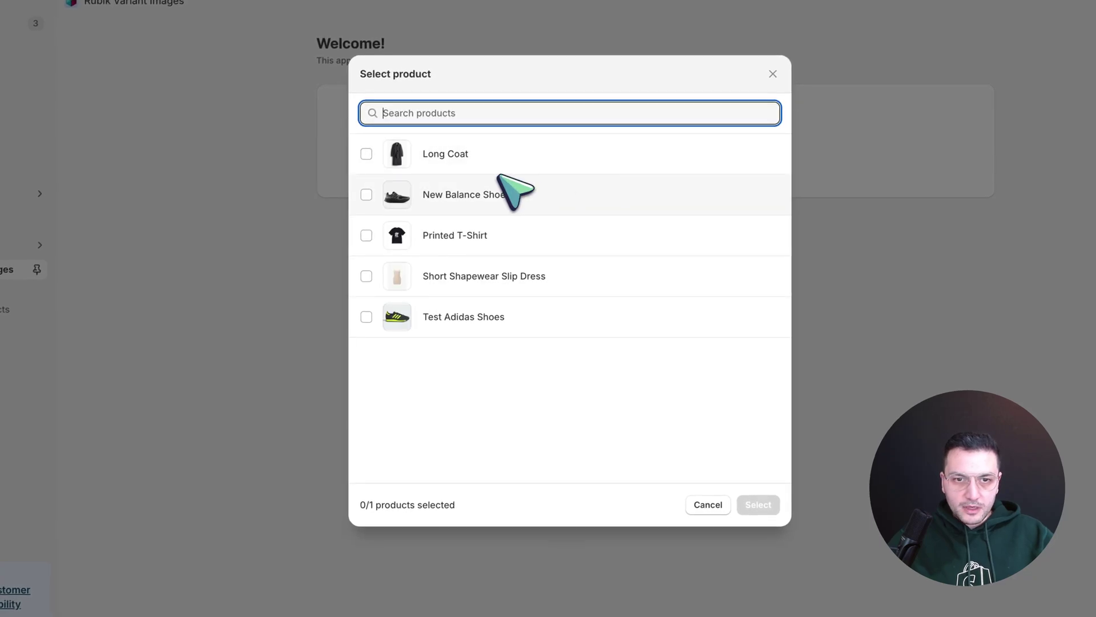
left_click(366, 194)
left_click(755, 471)
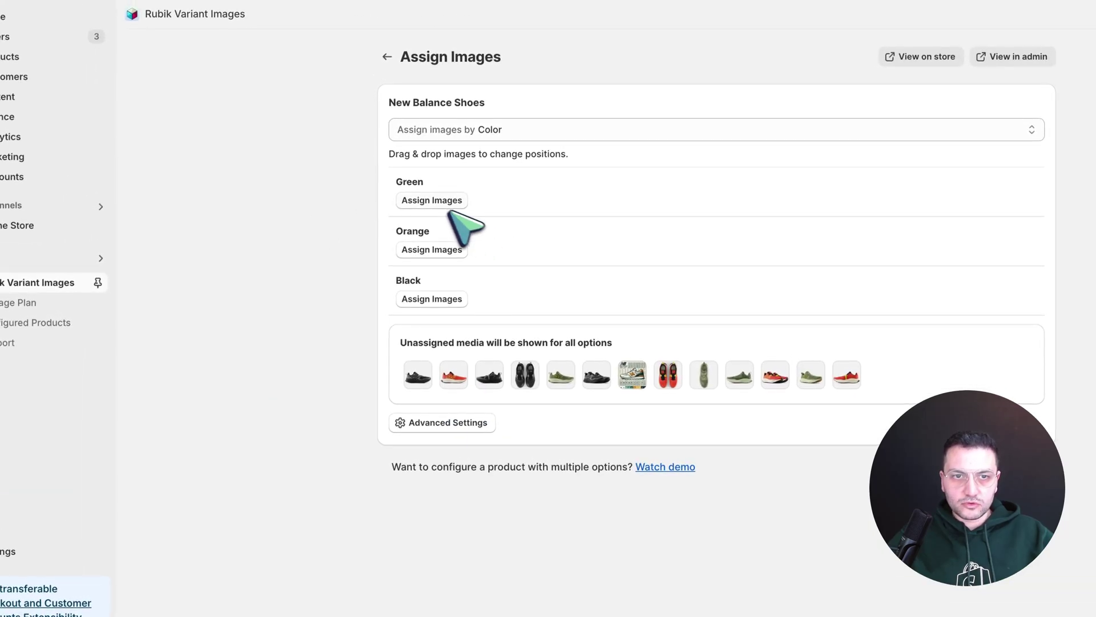
left_click(448, 214)
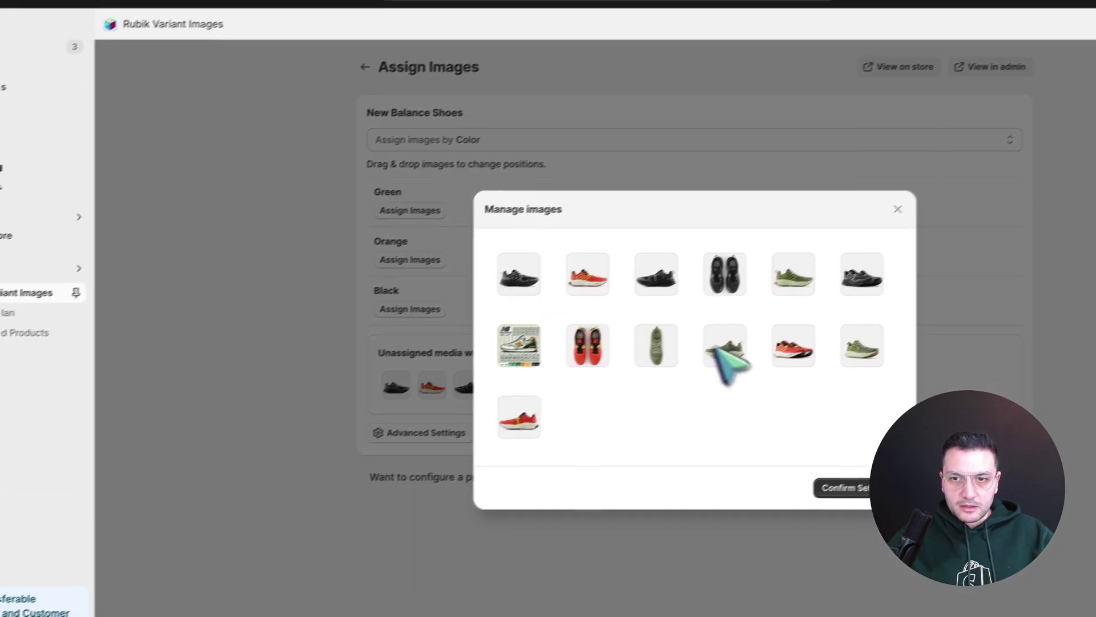
Assign the four green shoe photos to the Green option.
left_click(816, 263)
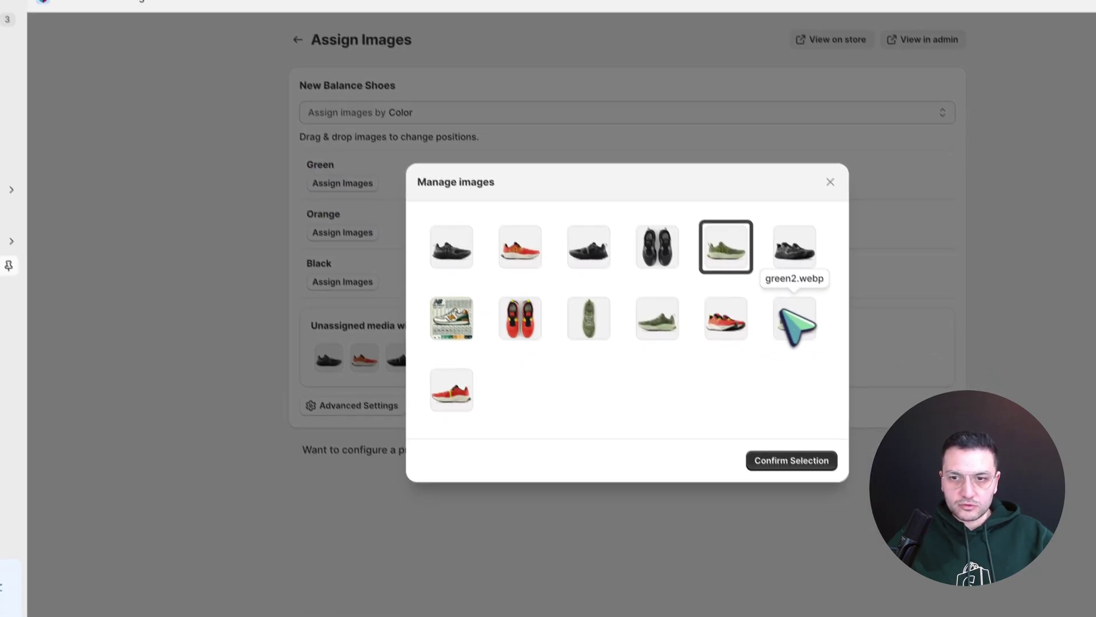
left_click(777, 311)
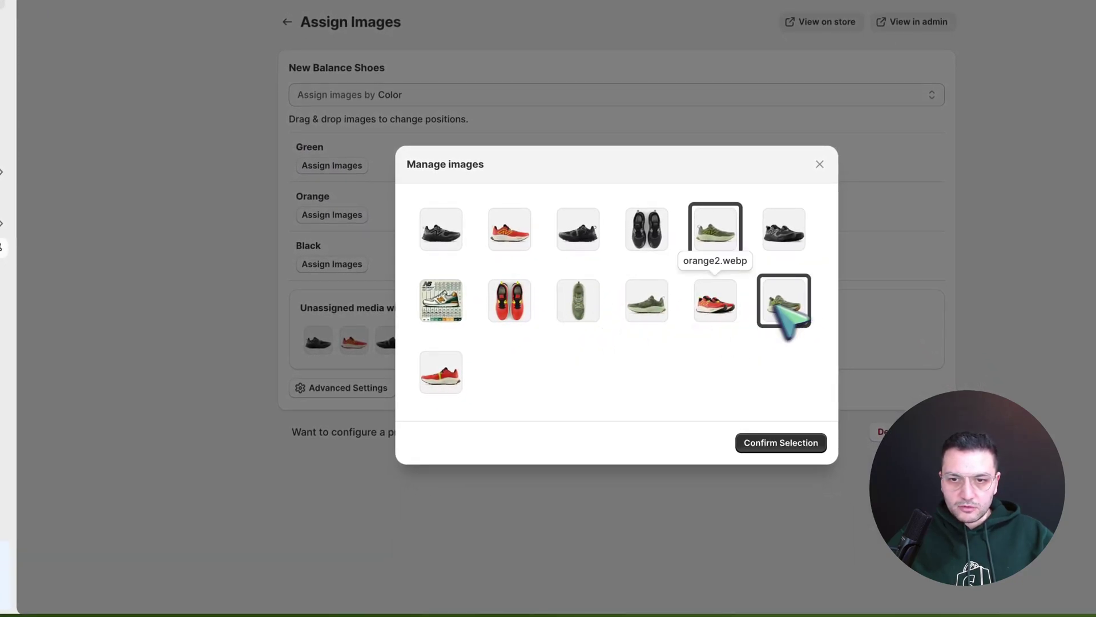
left_click(651, 311)
left_click(598, 311)
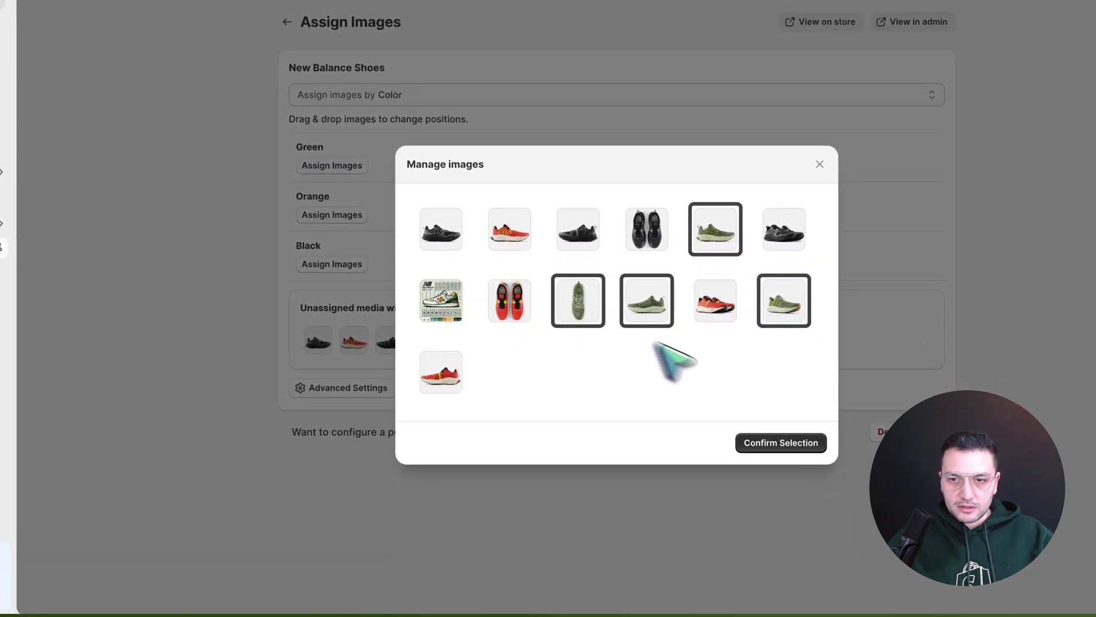
left_click(790, 443)
Assign the four orange shoe photos, including the top view, to Orange.
left_click(335, 217)
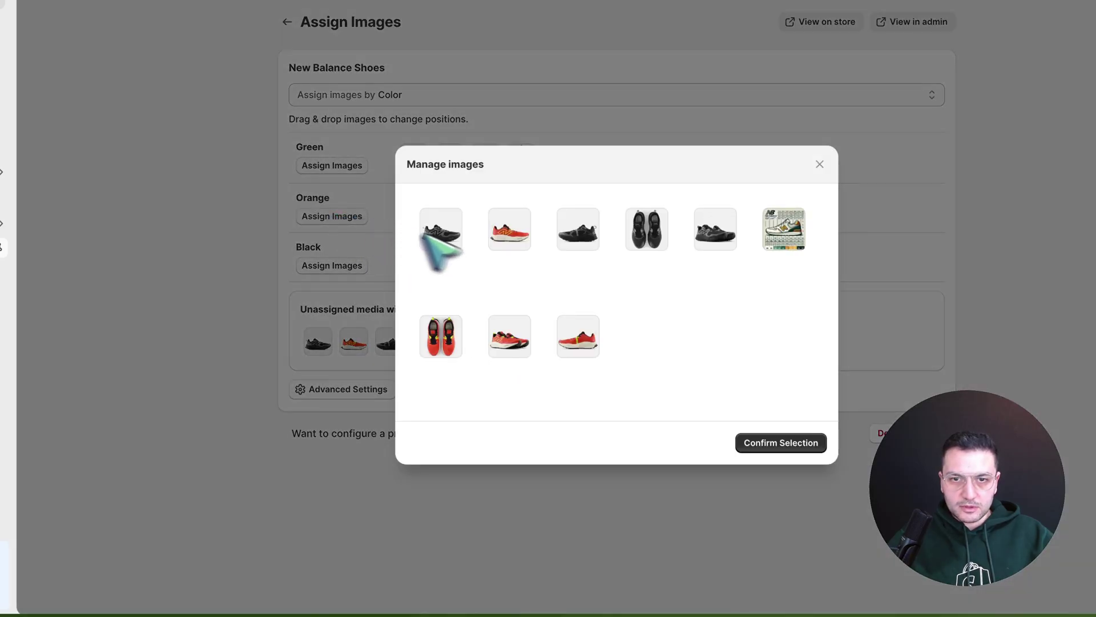
left_click(509, 231)
left_click(441, 337)
left_click(574, 340)
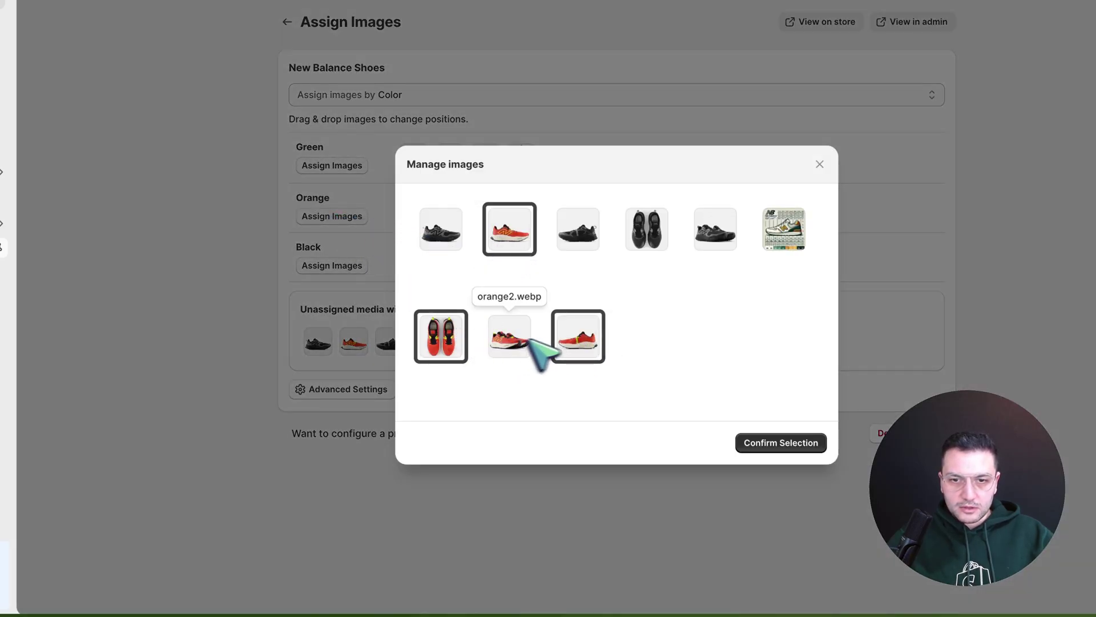
left_click(509, 337)
left_click(780, 442)
Assign the four black shoe photos, including the top view, to Black.
left_click(339, 272)
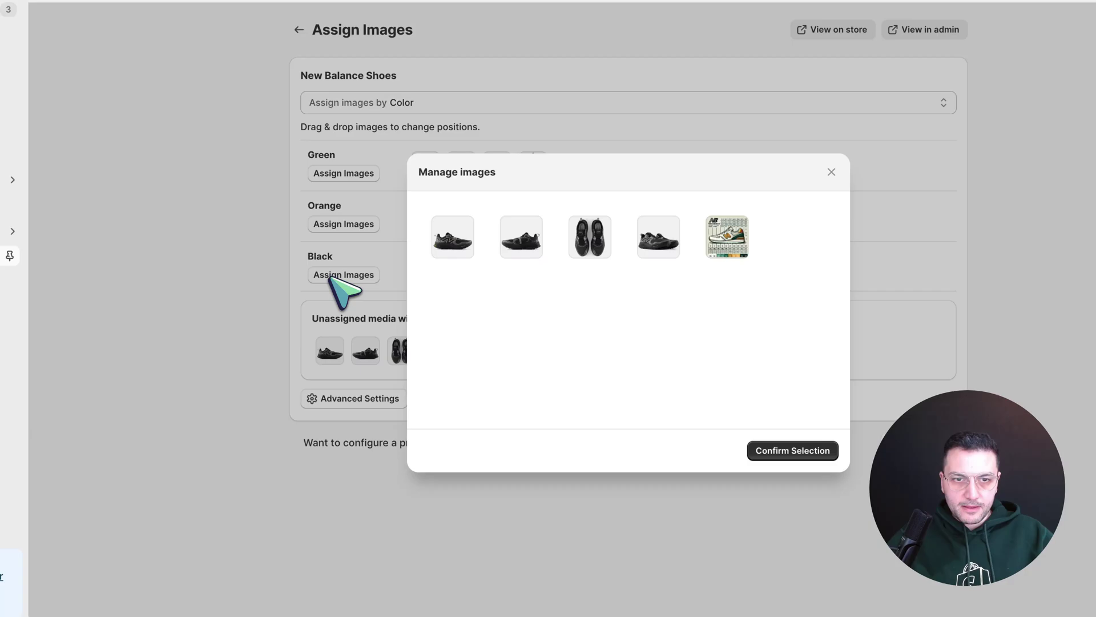
left_click(443, 243)
left_click(500, 235)
left_click(590, 237)
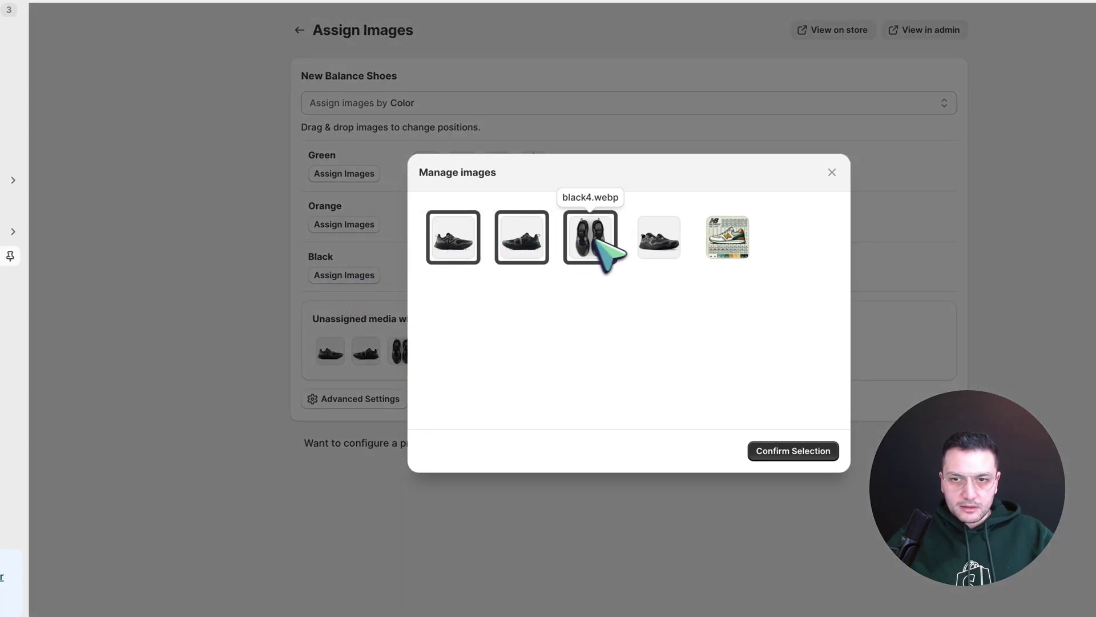
left_click(658, 237)
left_click(793, 450)
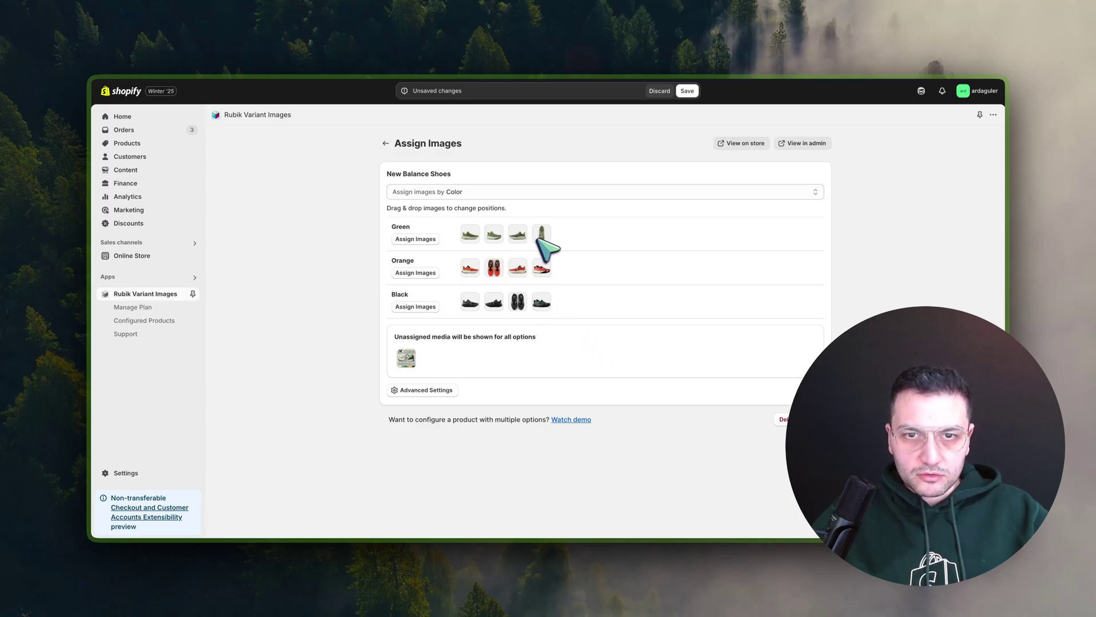
Move the orange and black top-view photos to the end of their sets and save the assignments.
left_click_drag(494, 269, 555, 276)
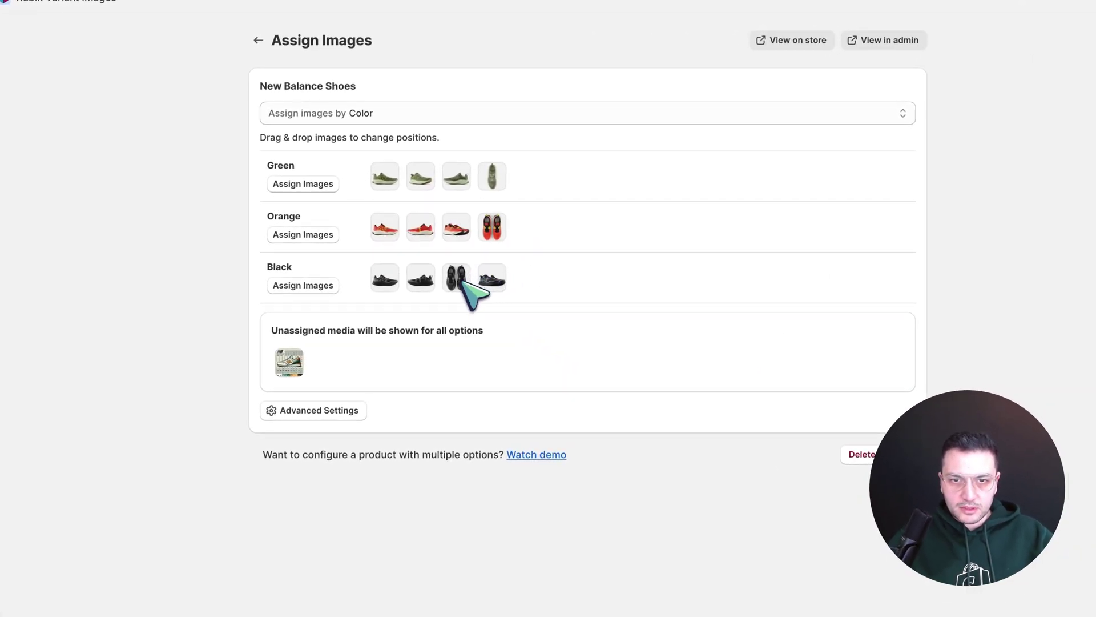
left_click_drag(462, 282, 506, 281)
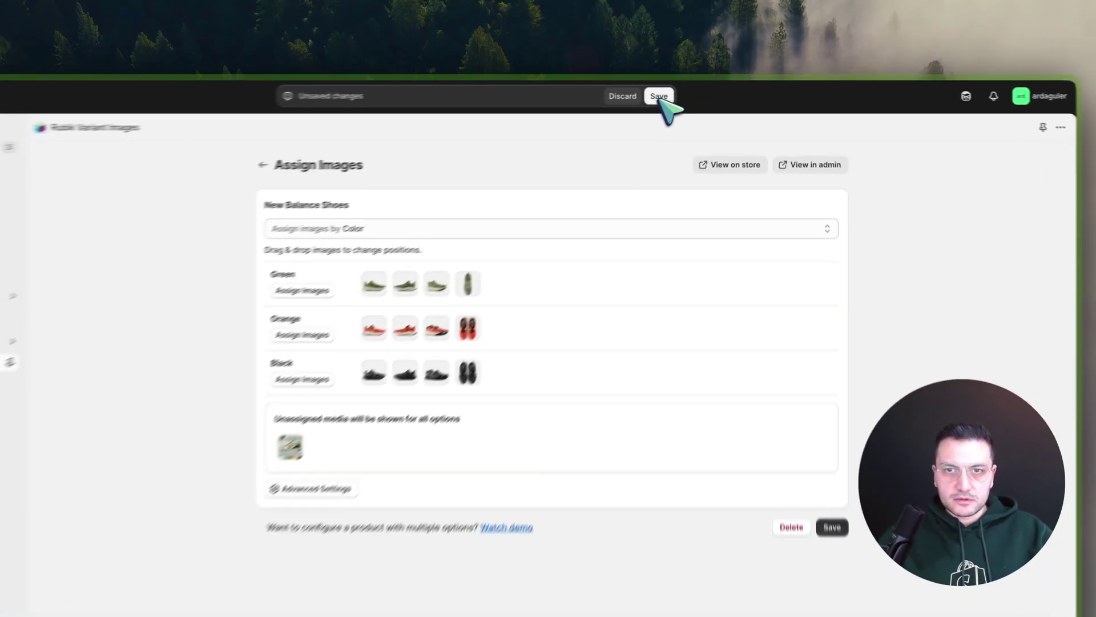
left_click(688, 91)
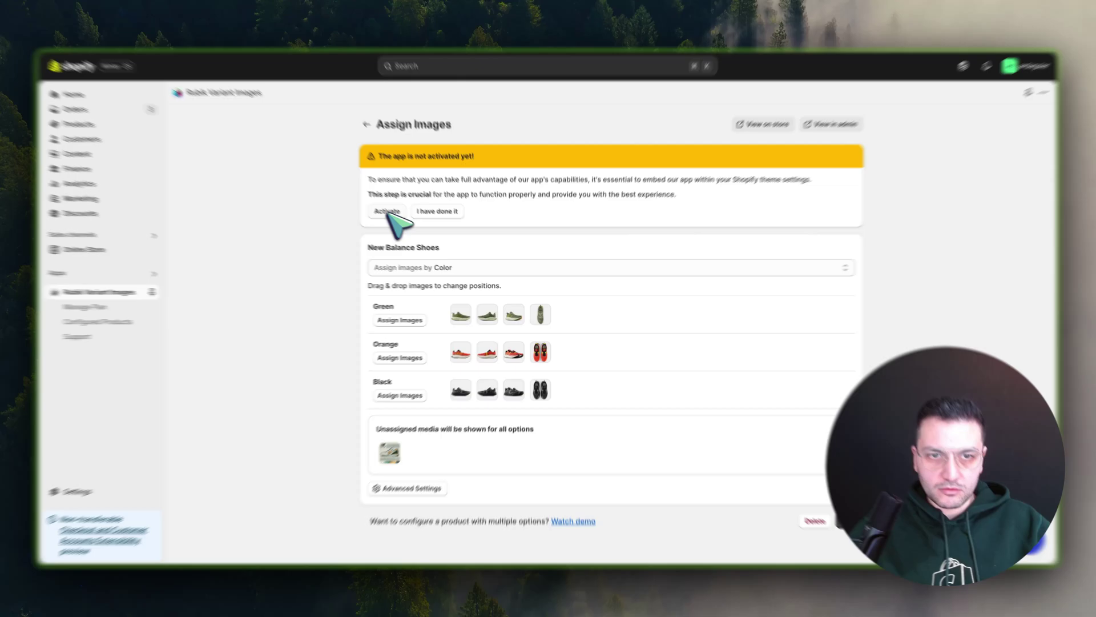
Begin app activation with Dawn (Main) kept as the target theme.
left_click(404, 221)
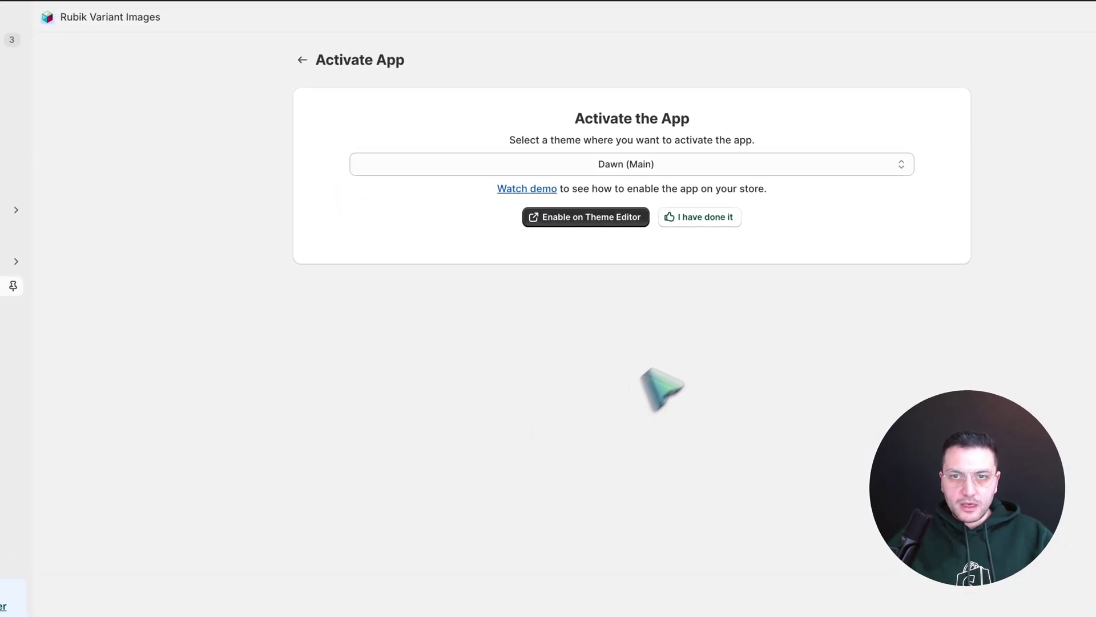
left_click(708, 166)
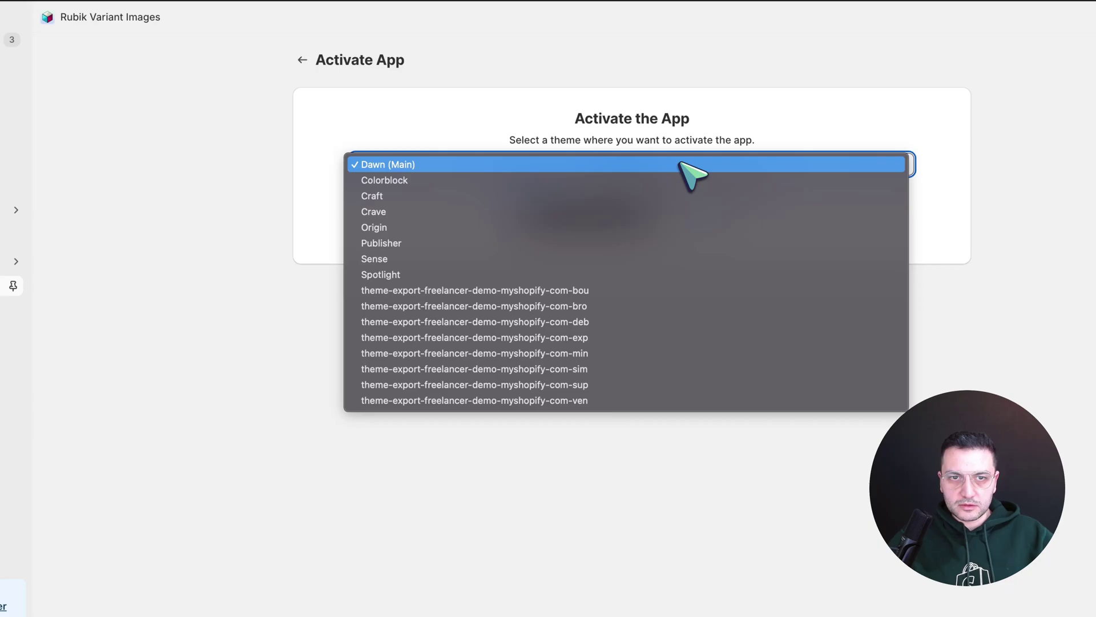
left_click(680, 164)
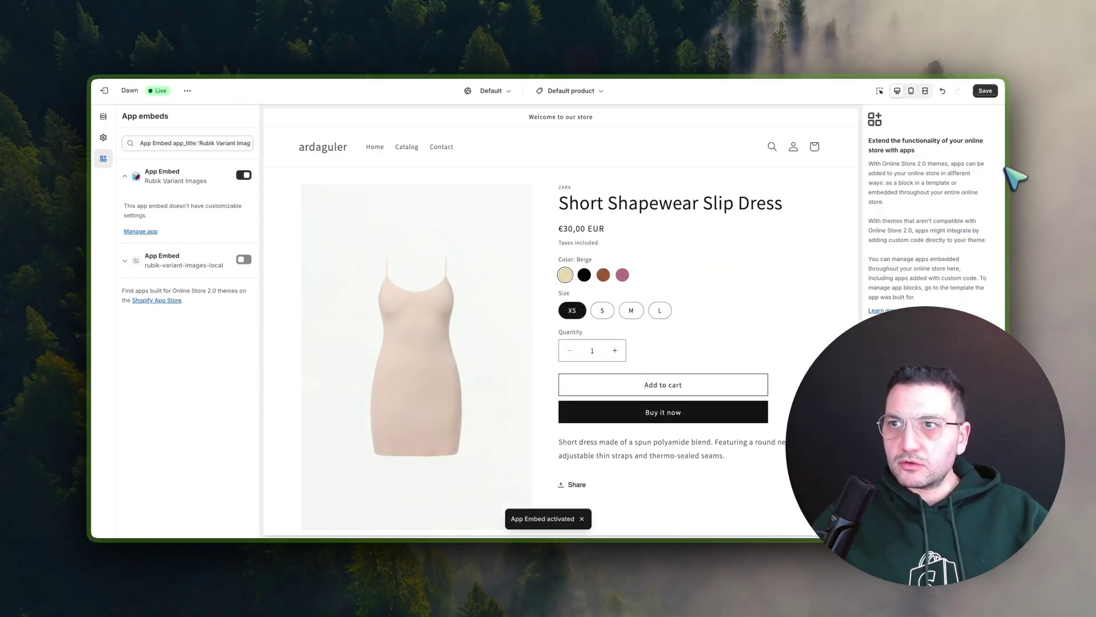
Save the Dawn theme with the app embed on and confirm it in the app.
left_click(985, 91)
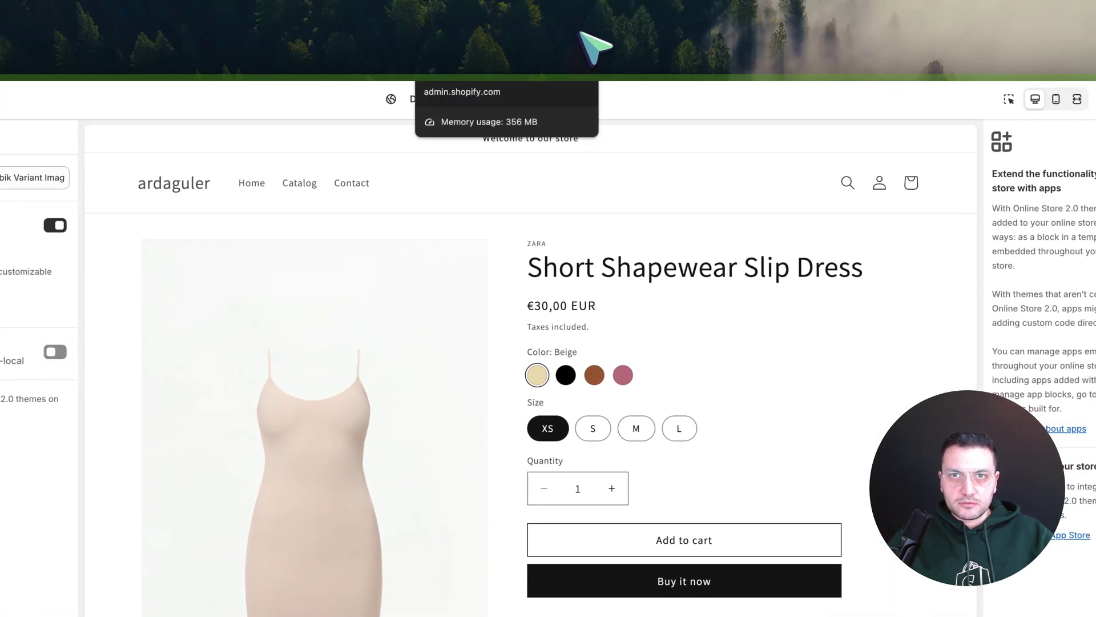
left_click(594, 46)
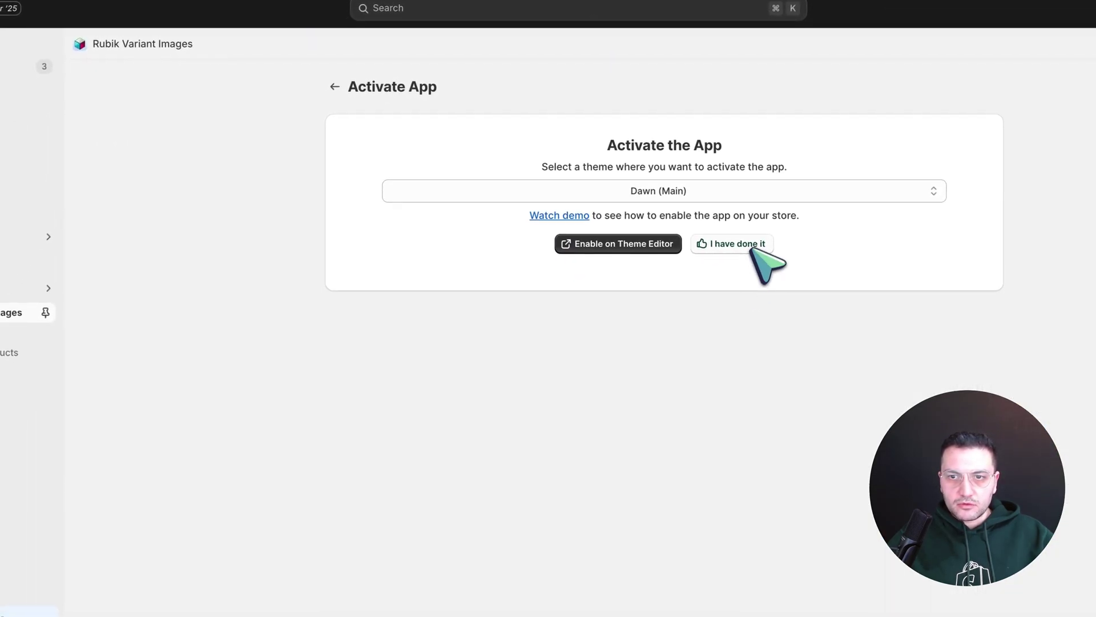
left_click(731, 260)
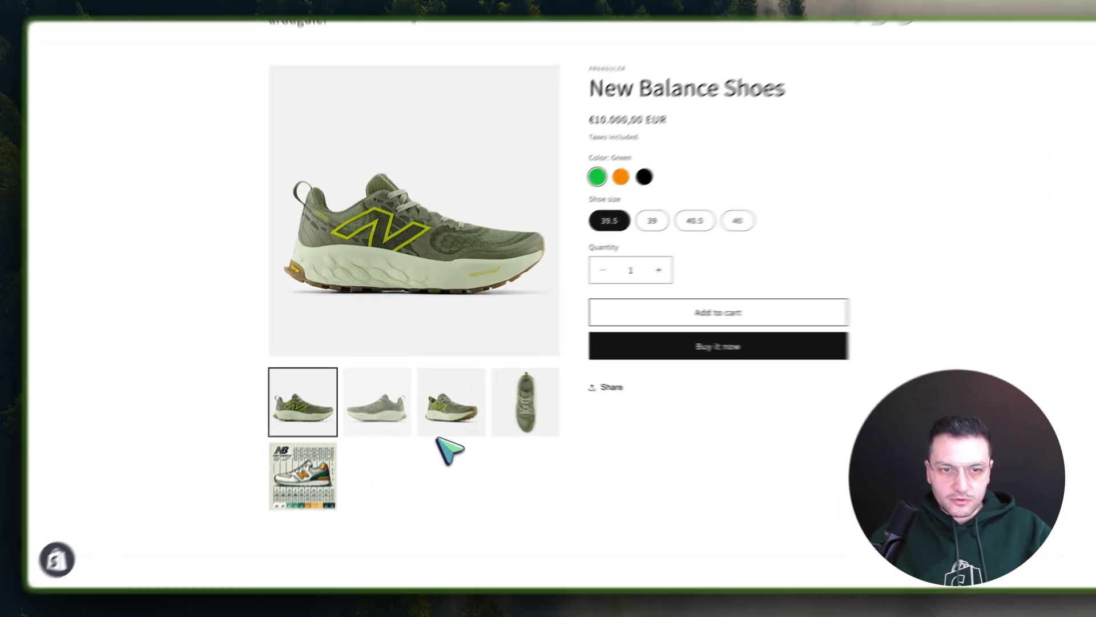
Browse the green photos, then switch the colour to Orange and then Black.
left_click(397, 402)
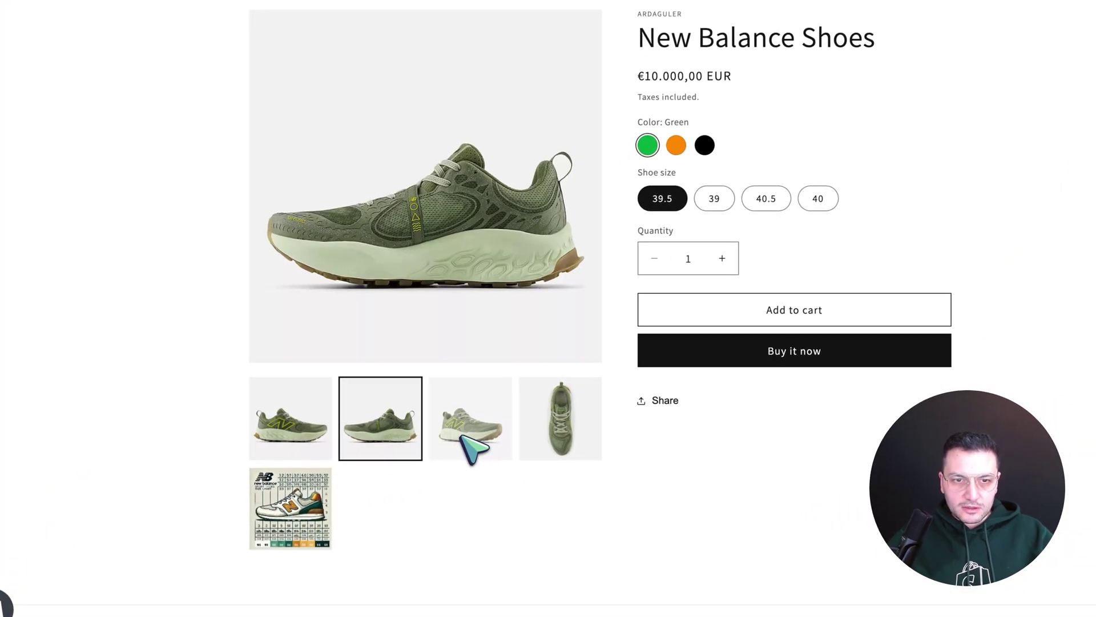
left_click(462, 436)
left_click(315, 444)
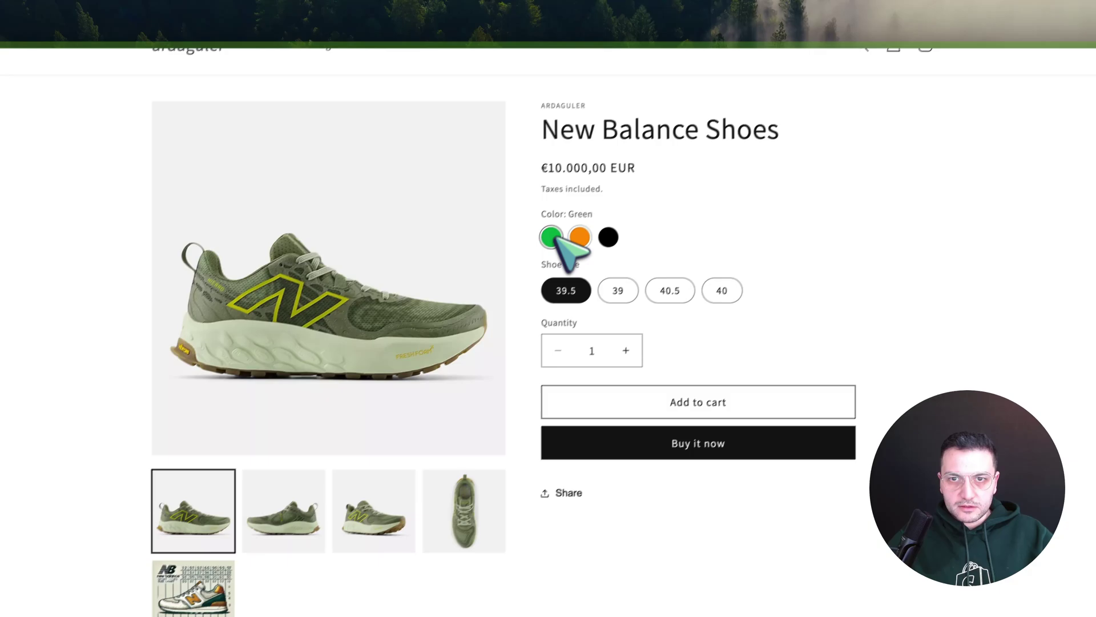
left_click(580, 236)
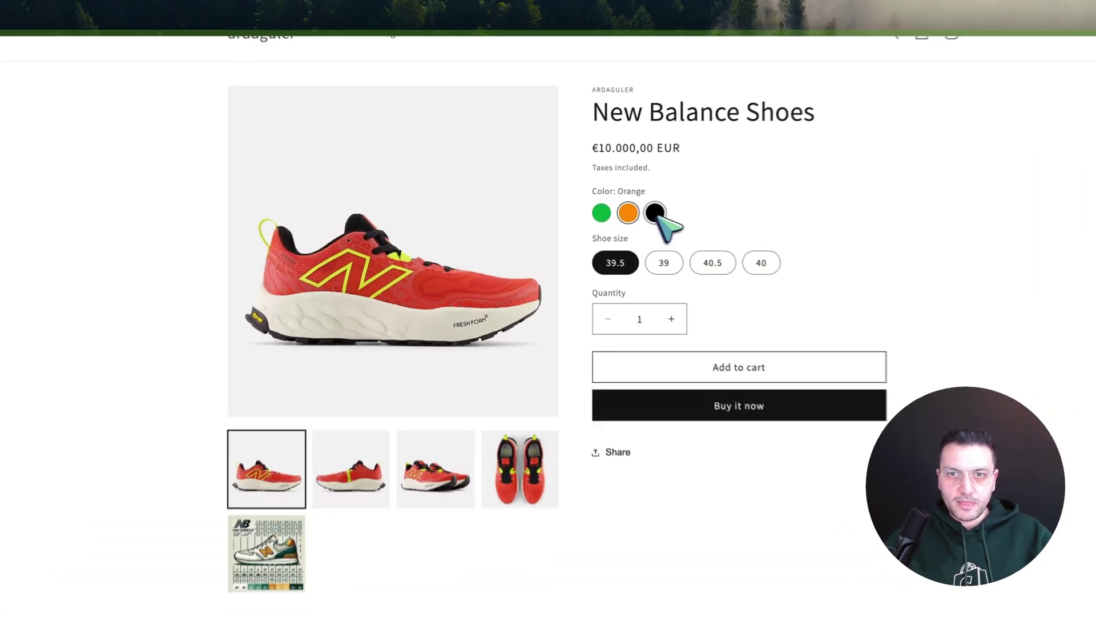
left_click(591, 205)
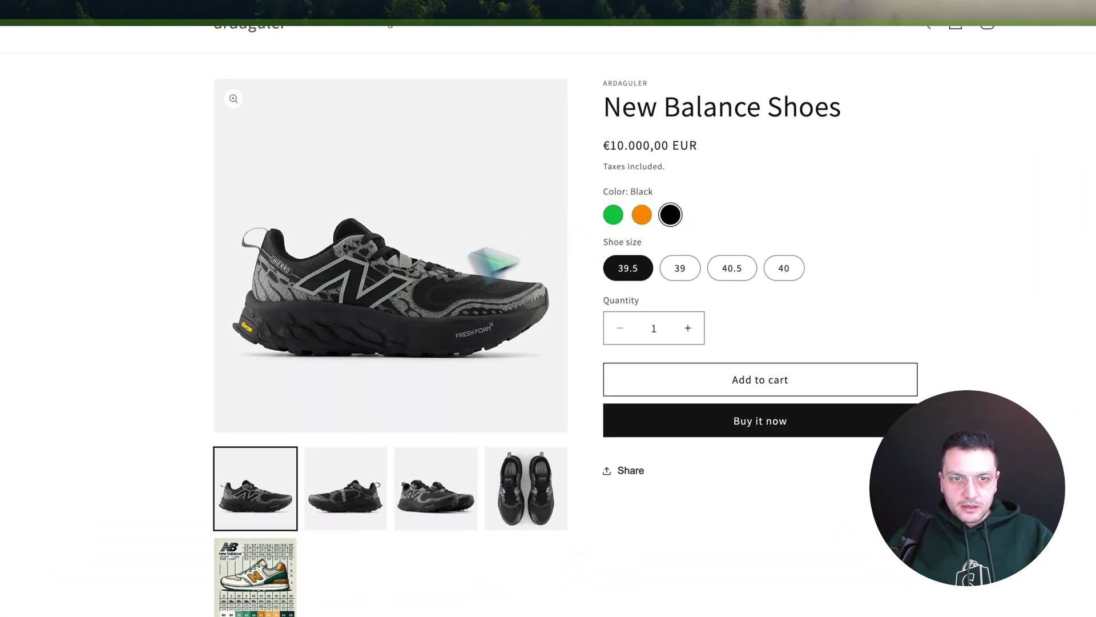
Try sizes 39, 40.5, 39.5 and 40 while Black stays selected.
left_click(696, 268)
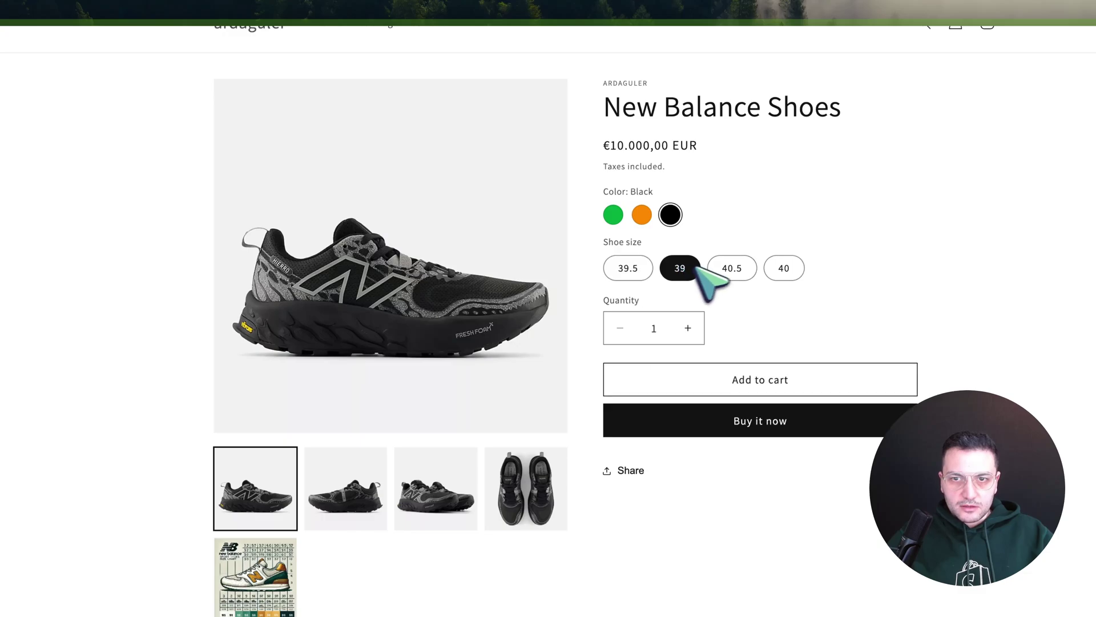
left_click(733, 268)
left_click(680, 268)
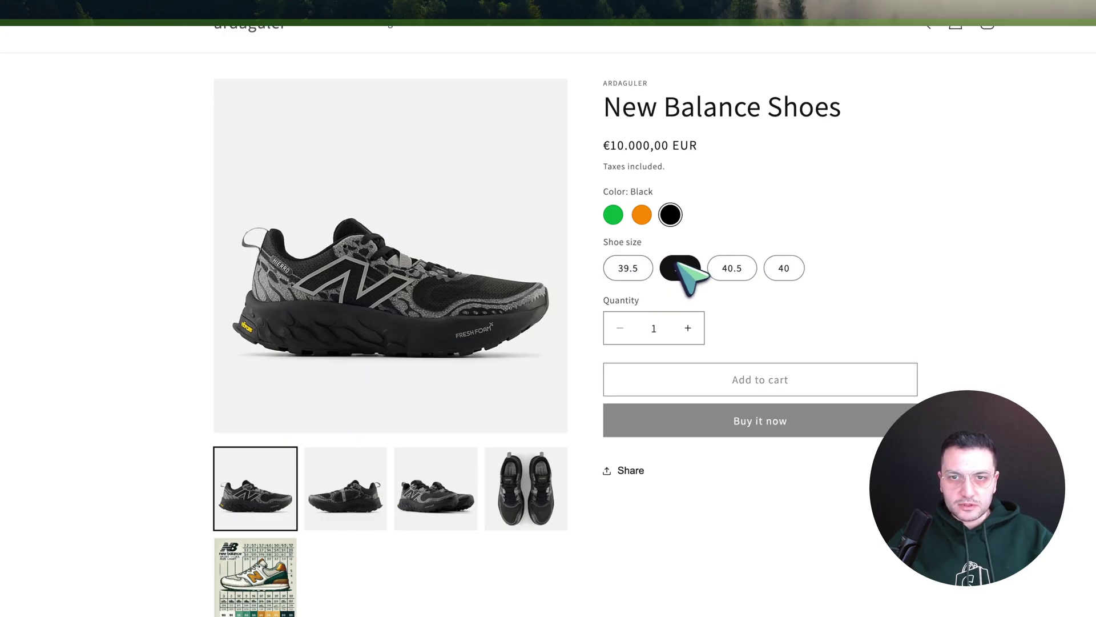
left_click(628, 267)
left_click(784, 268)
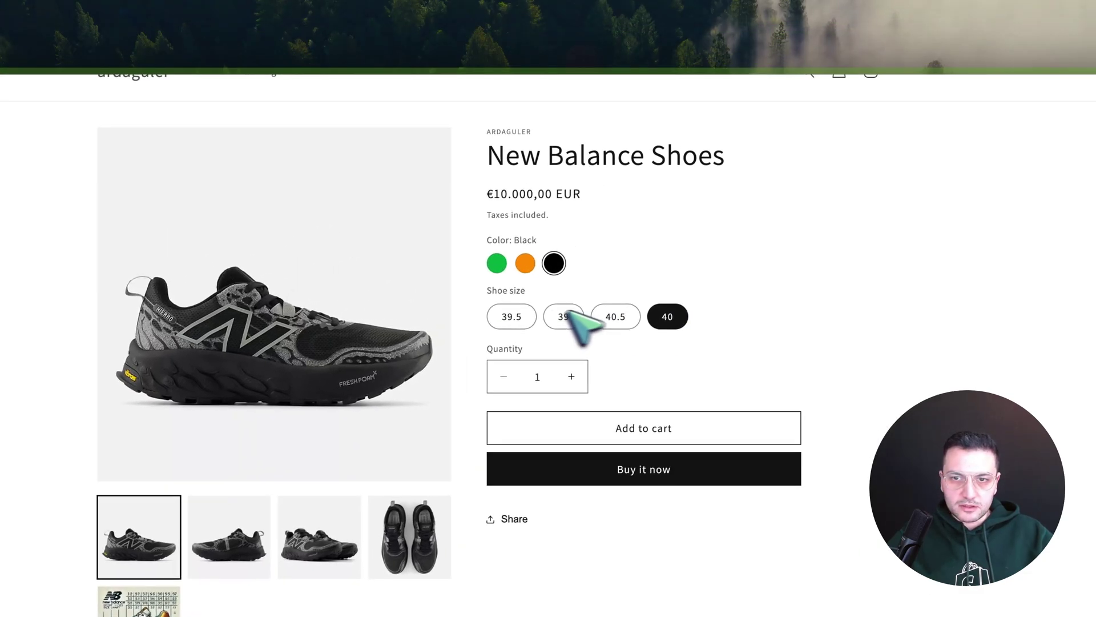
left_click(528, 318)
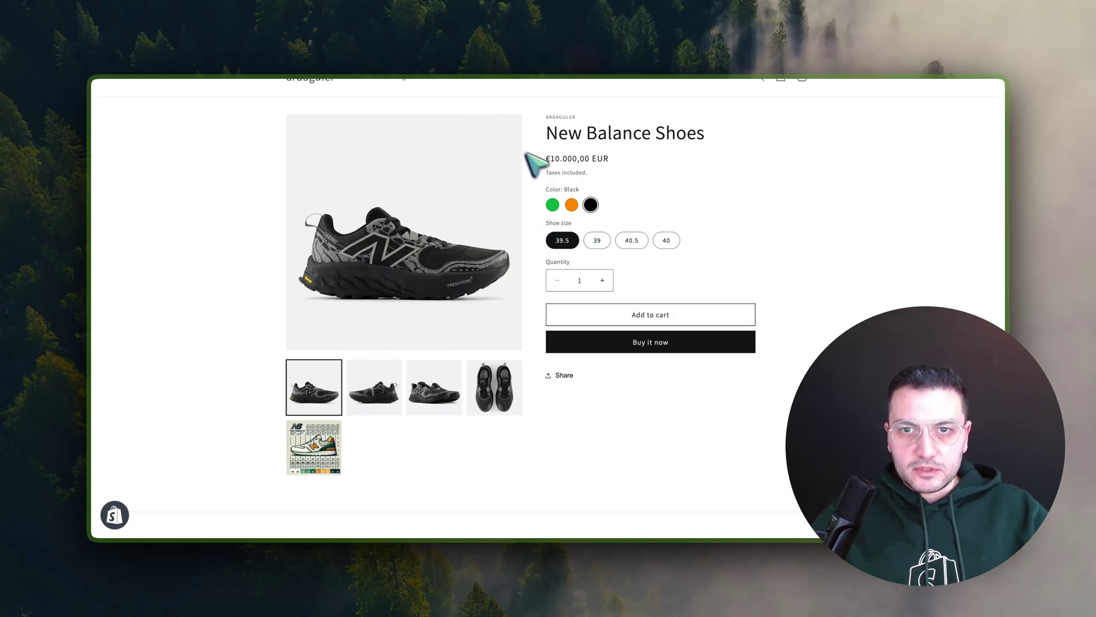
Answer 'Yes, looks good!' to the feedback, then open and close the product picker.
scroll(548, 237, "down", 1)
scroll(548, 237, "up", 2)
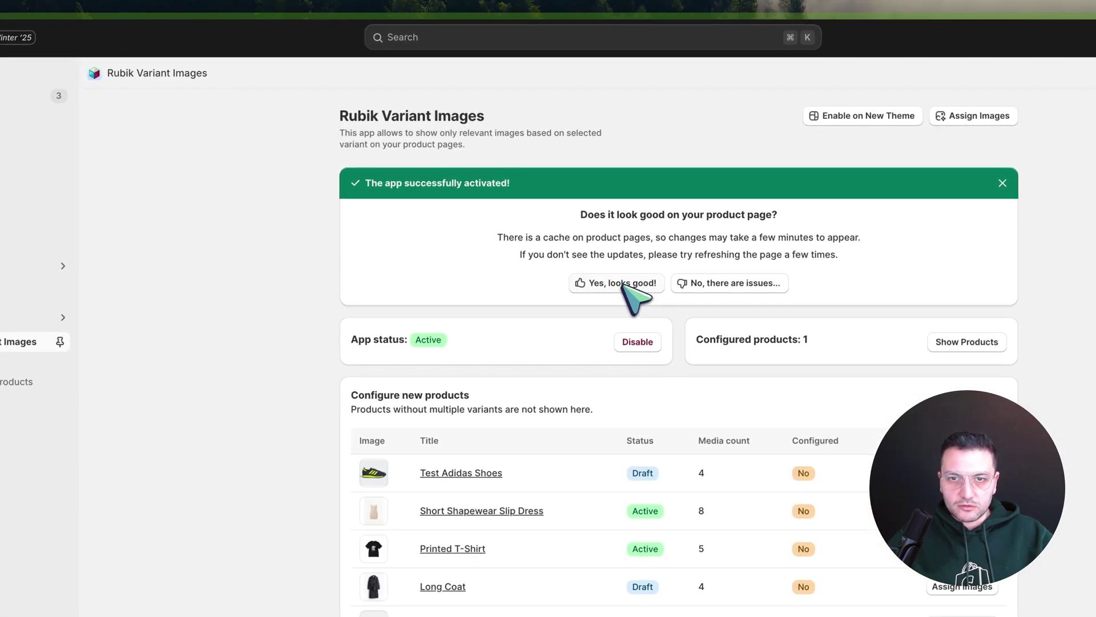
left_click(624, 284)
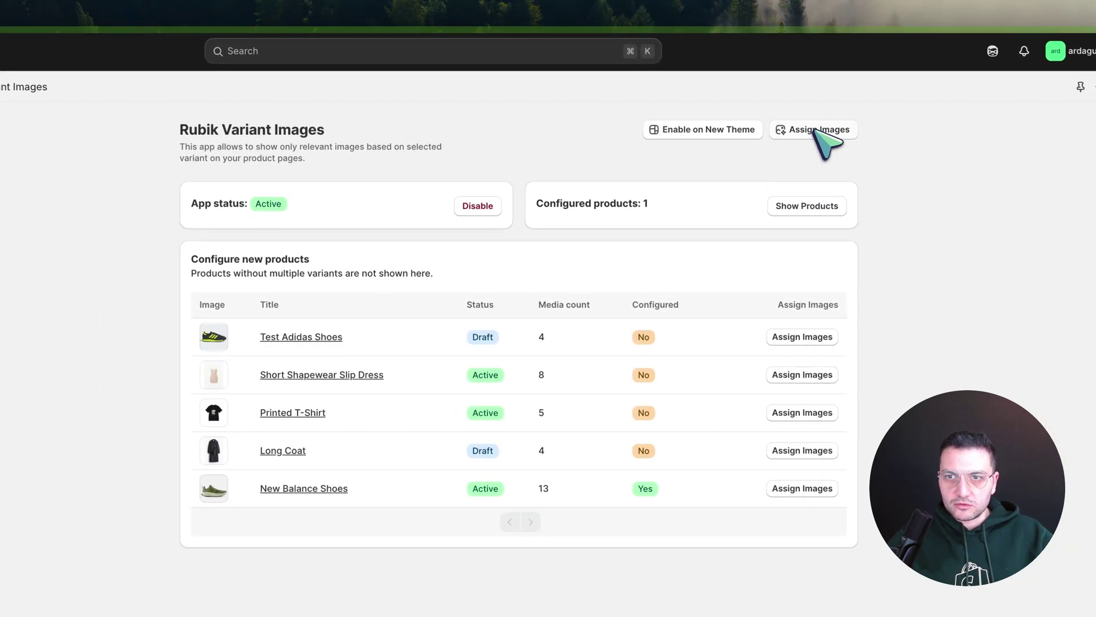
left_click(754, 111)
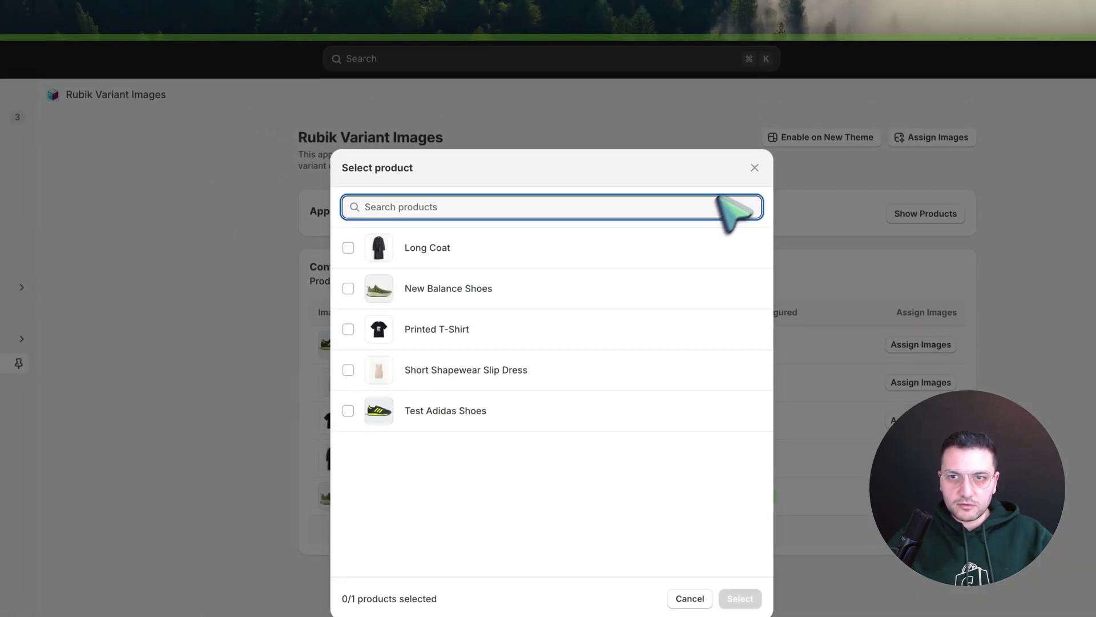
left_click(675, 134)
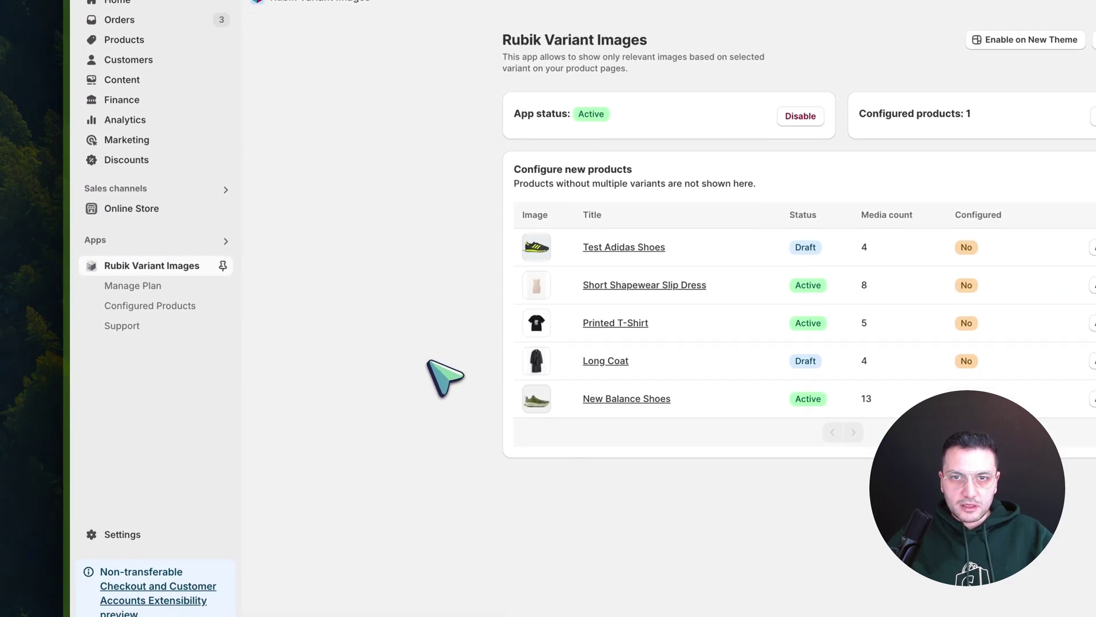